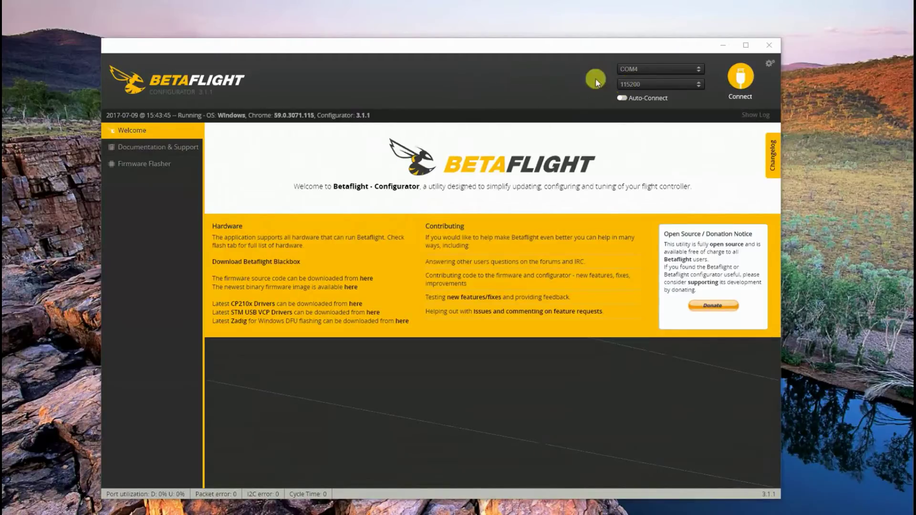
Connect to the flight controller on COM4 at 115200 baud and view its serial port assignments.
left_click(744, 79)
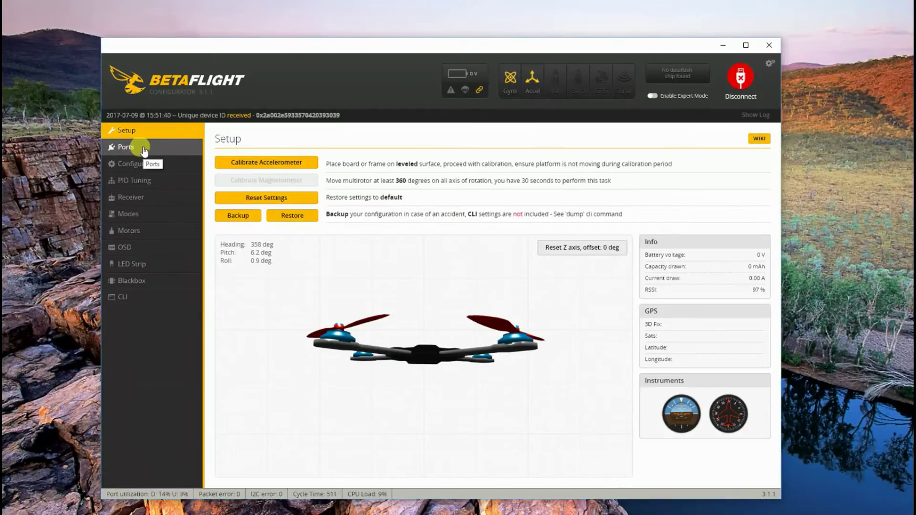
left_click(126, 153)
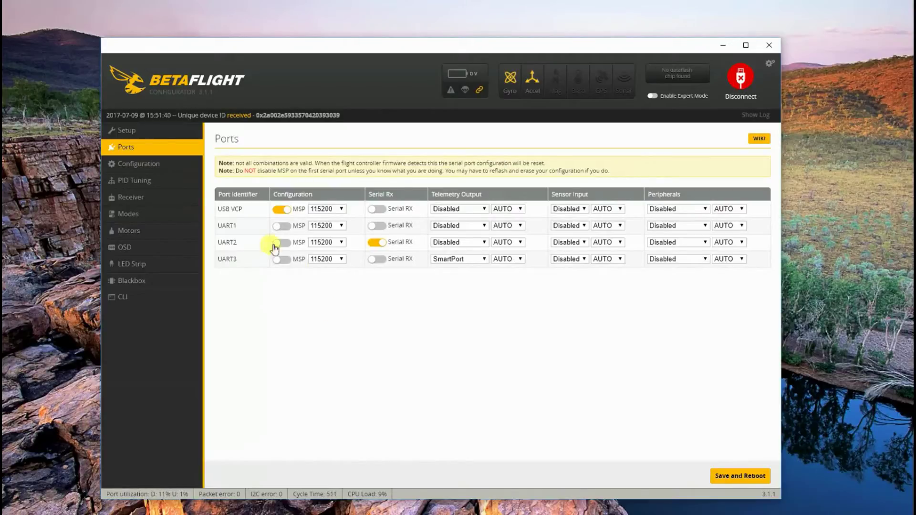
Review the Configuration settings from mixer and ESC/motor features through receiver, battery and sensors to Other Features.
left_click(131, 164)
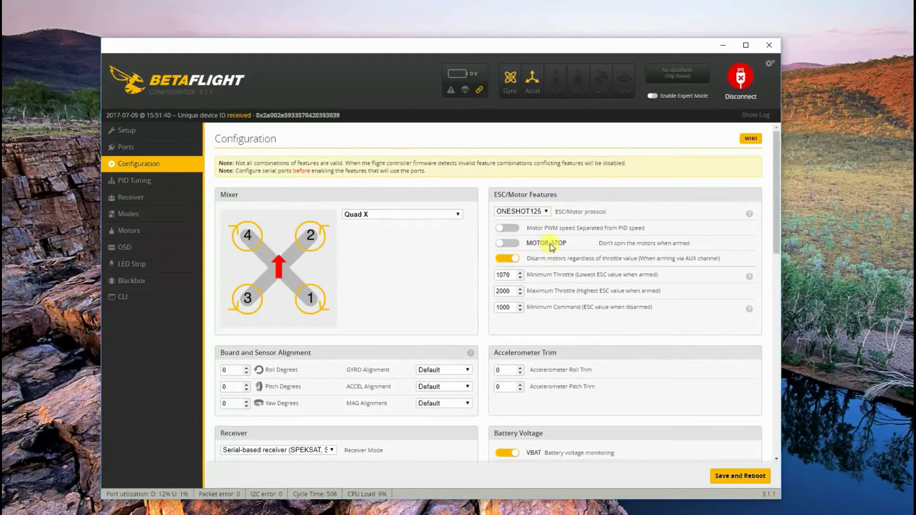
scroll(559, 341, "down", 4)
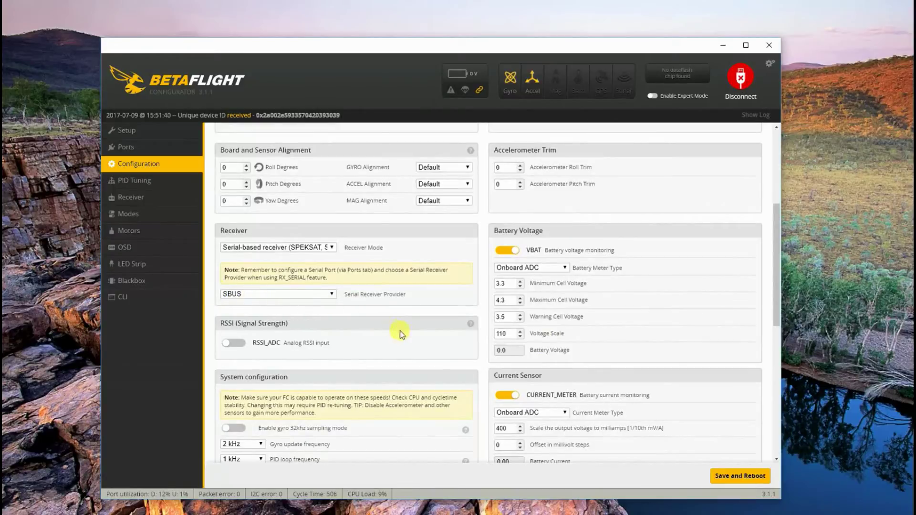
scroll(405, 331, "down", 1)
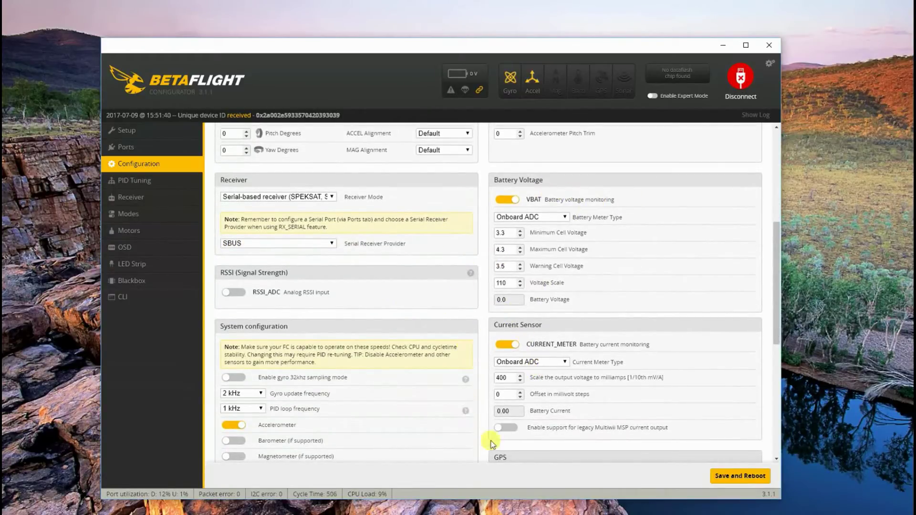
scroll(448, 306, "down", 1)
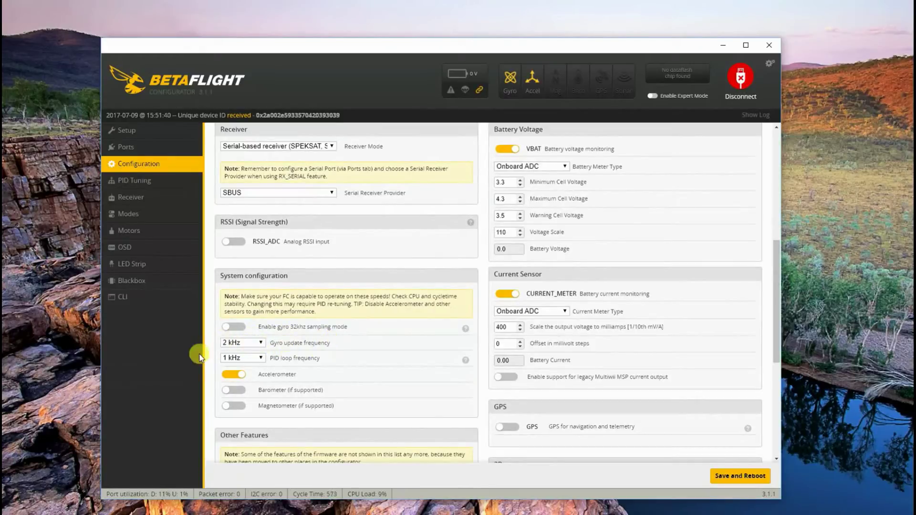
scroll(344, 351, "down", 1)
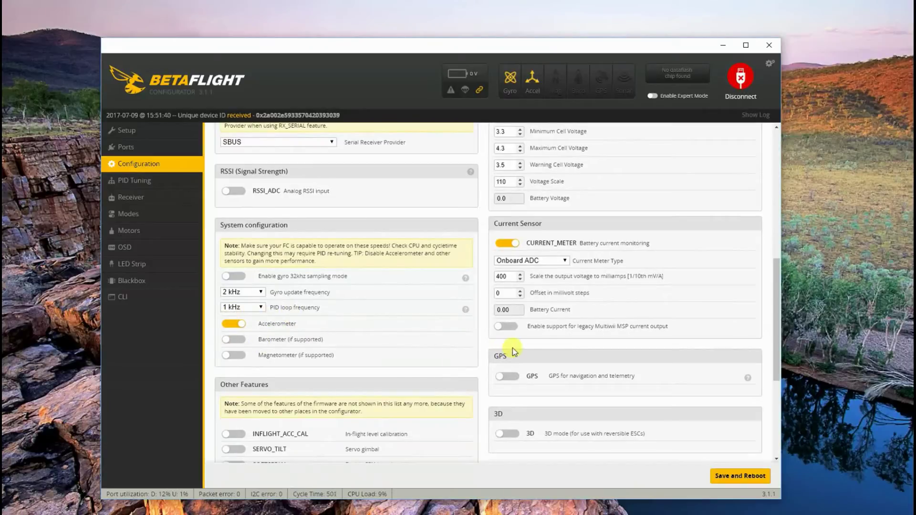
scroll(593, 317, "down", 1)
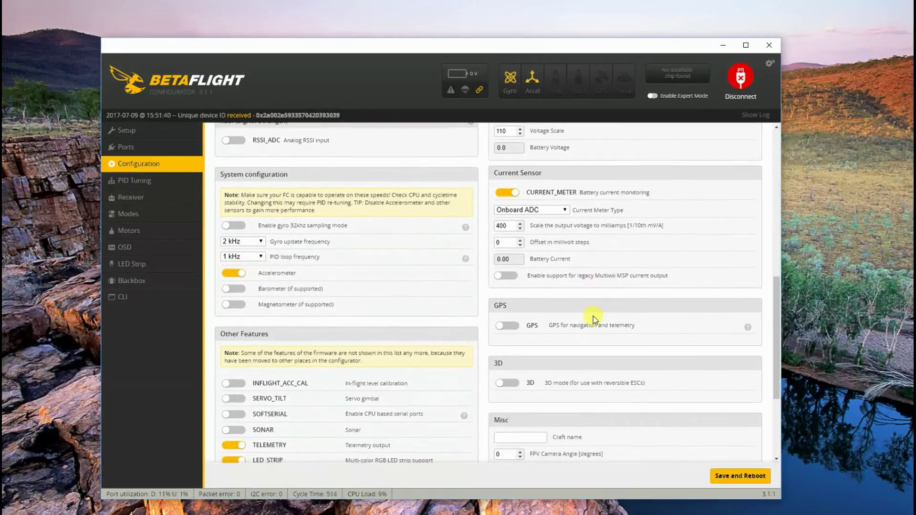
scroll(587, 321, "down", 3)
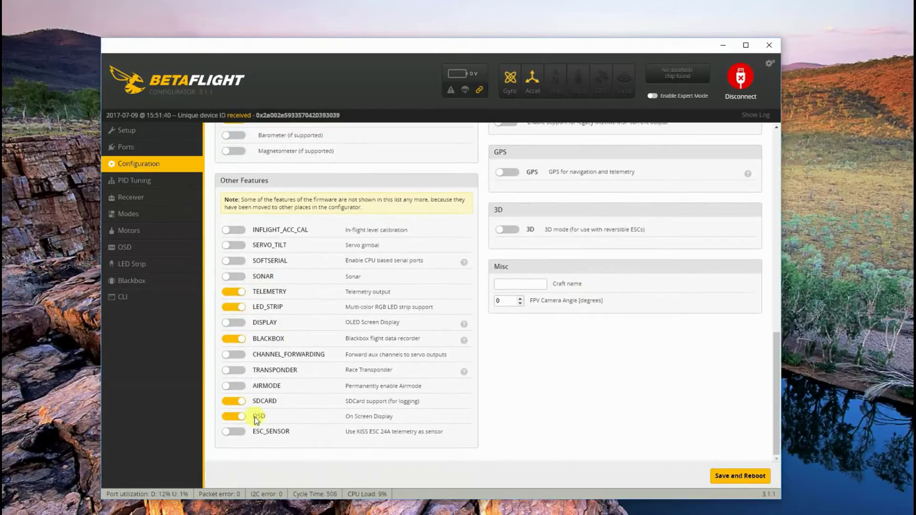
Review the PID tuning values, the receiver channels and the list of flight modes.
left_click(146, 181)
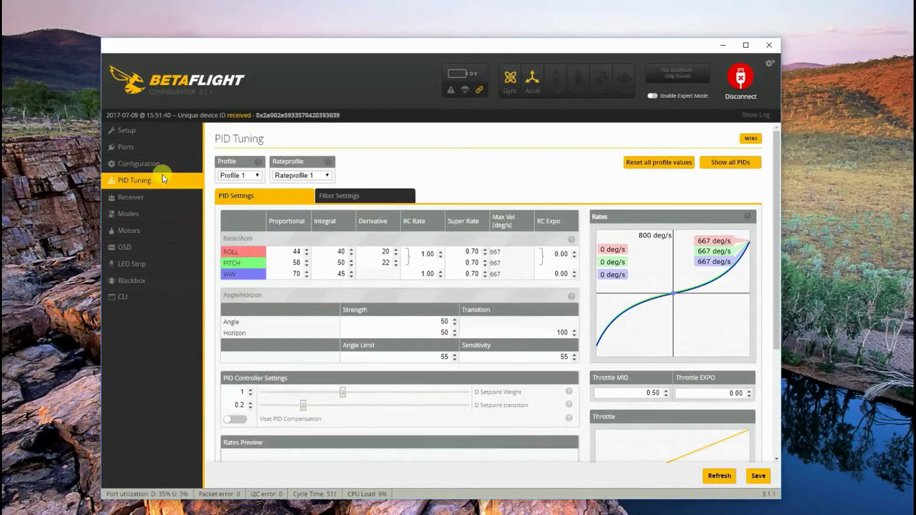
left_click(143, 198)
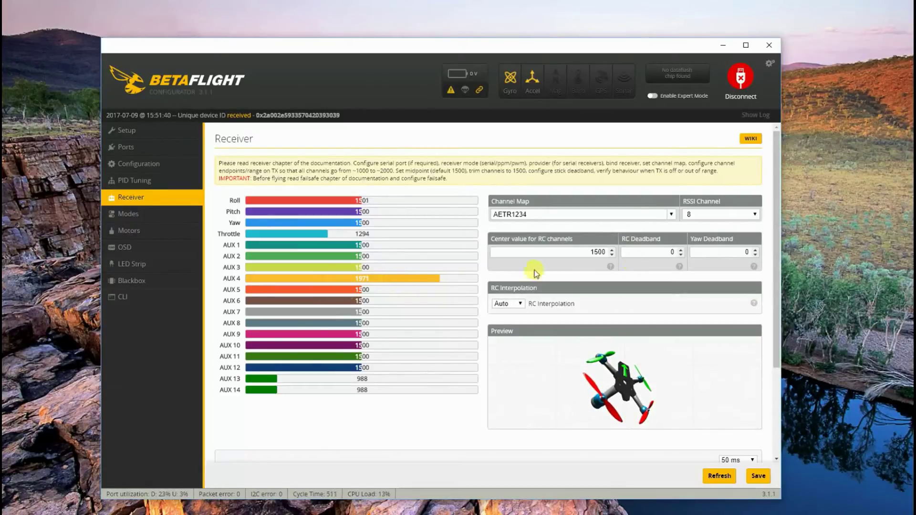
left_click(123, 215)
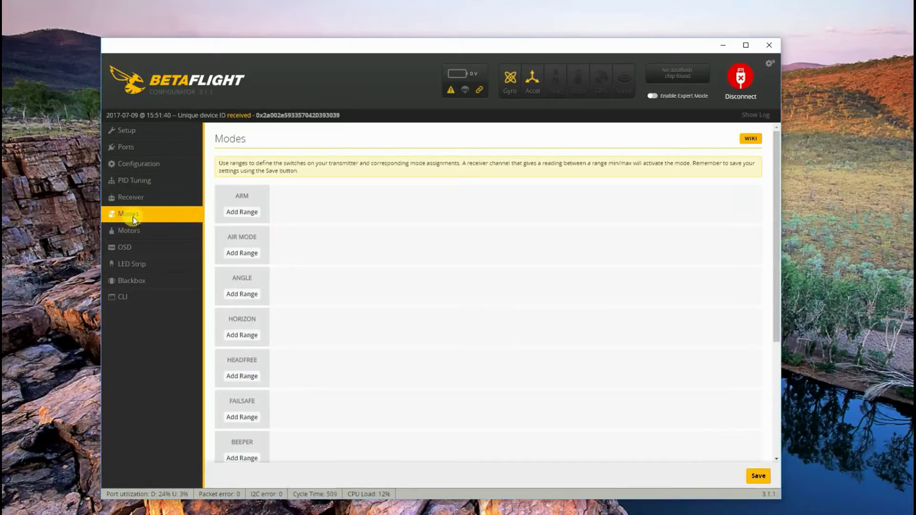
scroll(430, 289, "down", 10)
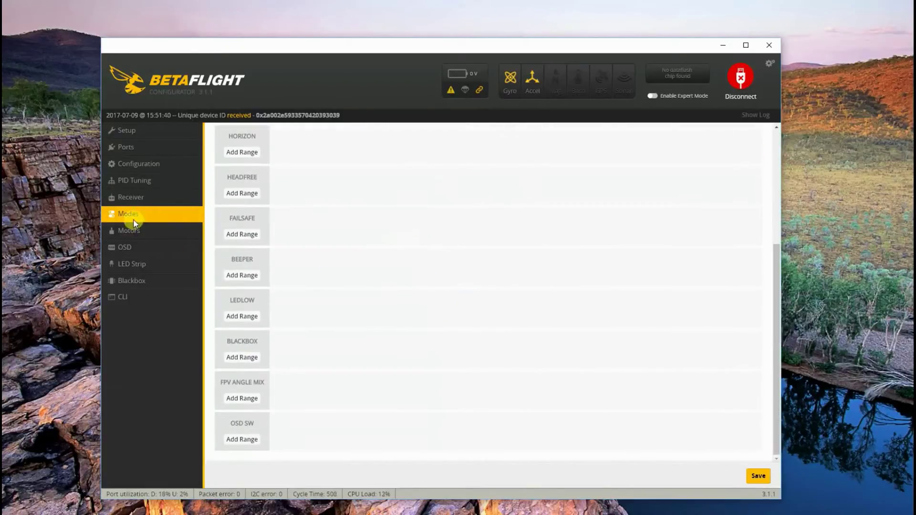
Look over the Motors, OSD and LED Strip settings and the Blackbox logging and SD card status.
left_click(136, 233)
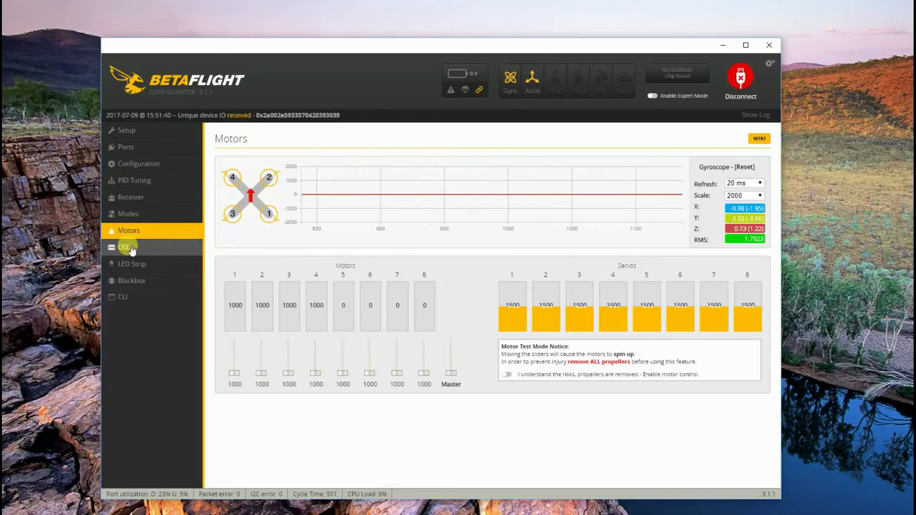
left_click(136, 247)
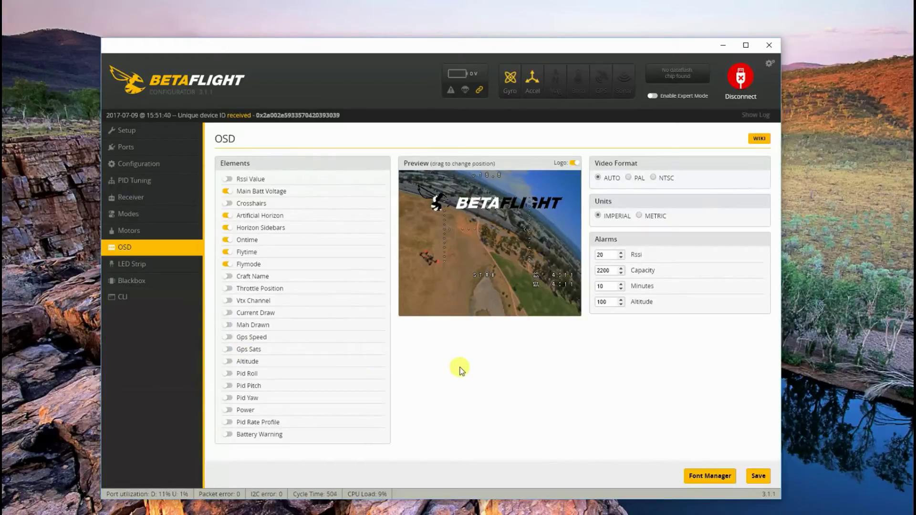
left_click(147, 267)
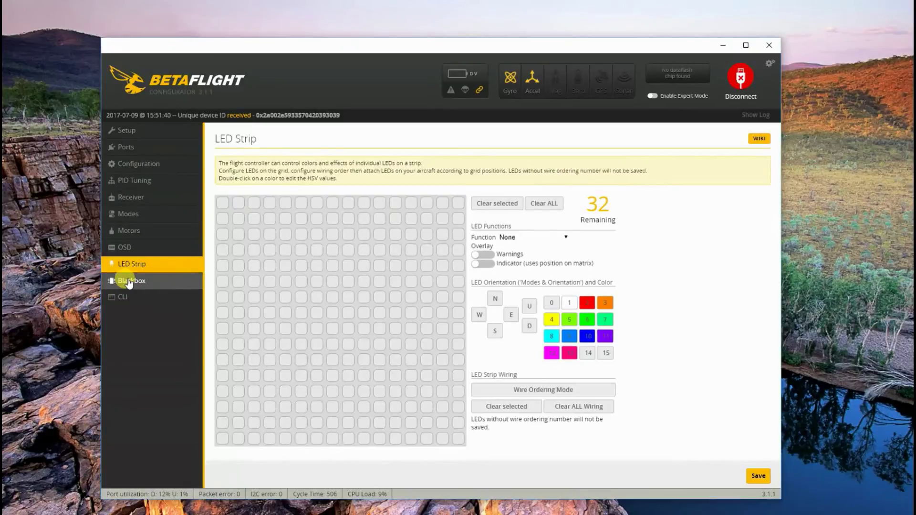
left_click(129, 283)
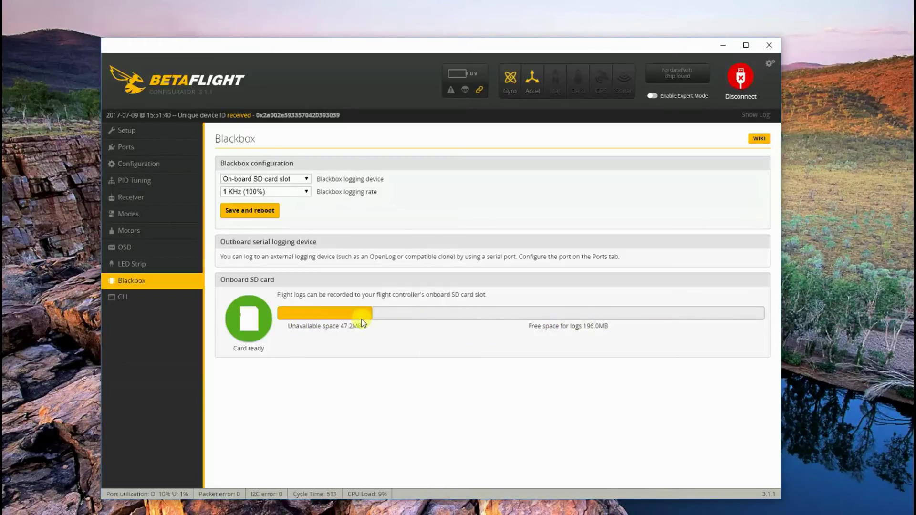
Run the version command in the CLI and inspect the board target name in its output.
left_click(132, 306)
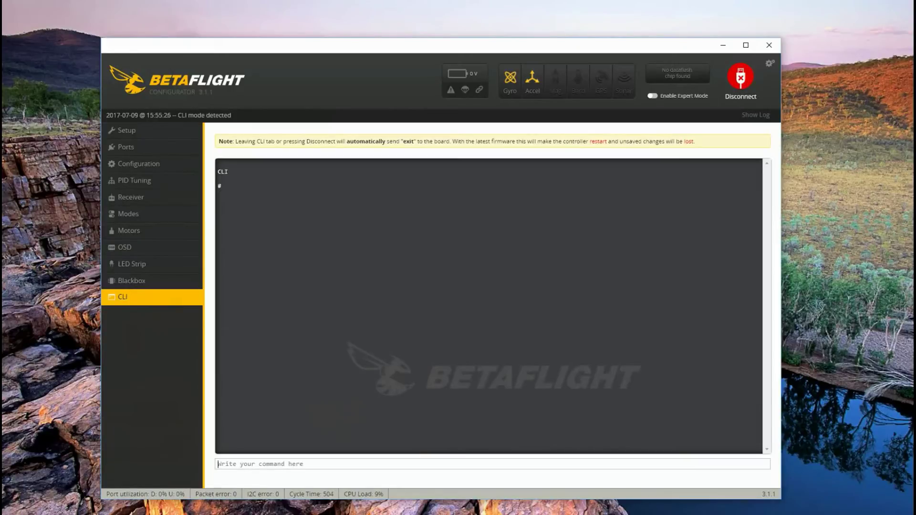
left_click(270, 462)
type("version")
key("Return")
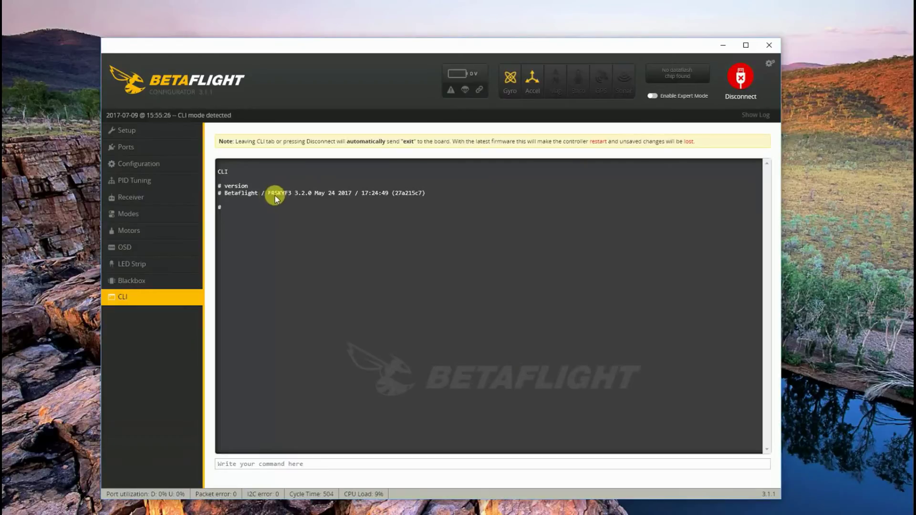
left_click_drag(274, 198, 285, 198)
left_click(308, 209)
Disconnect from the flight controller and browse the supported board targets in the Firmware Flasher.
left_click(735, 82)
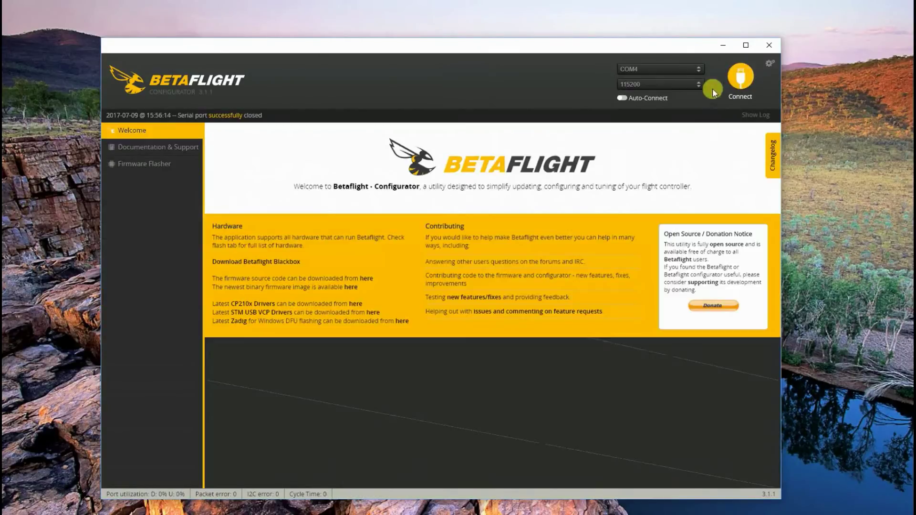
left_click(137, 166)
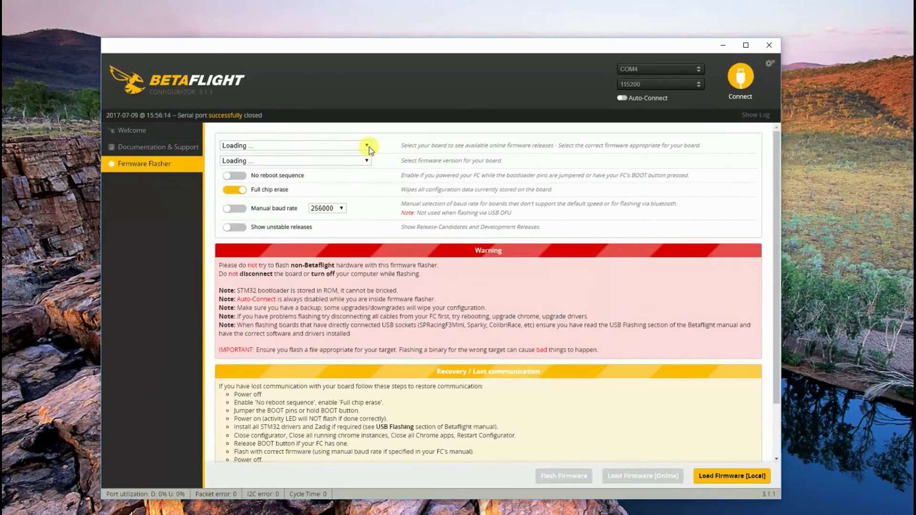
left_click(298, 145)
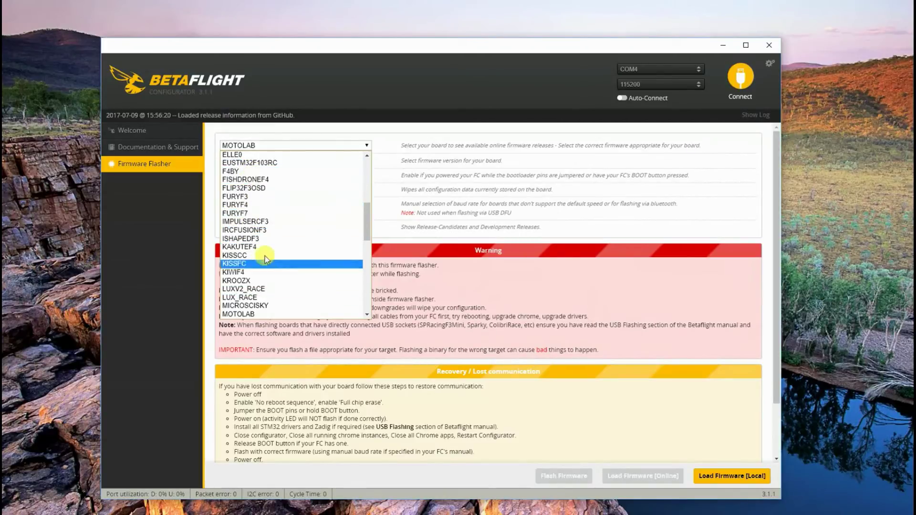
mouse_move(370, 218)
left_mouse_down()
mouse_move(370, 195)
mouse_move(370, 209)
left_mouse_up()
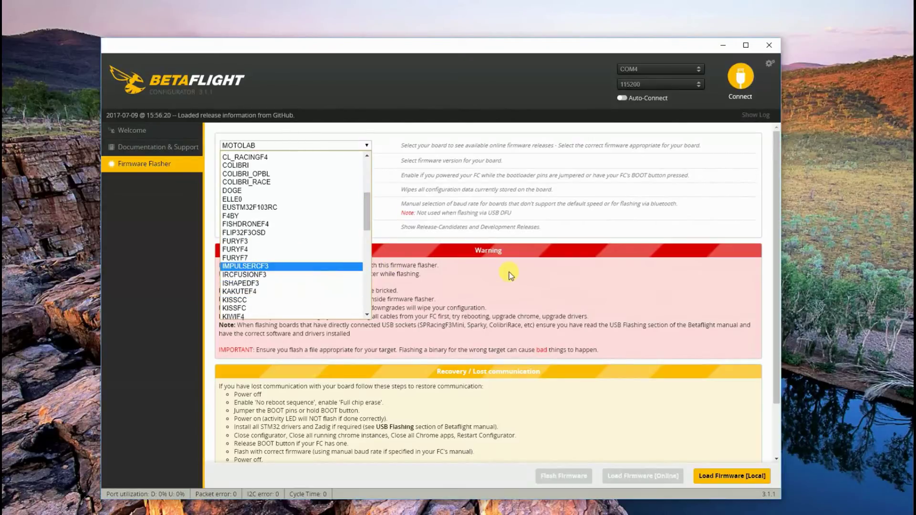
left_click(521, 296)
Check the firmware versions offered for the MOTOLAB board and look through the board targets again.
left_click(348, 161)
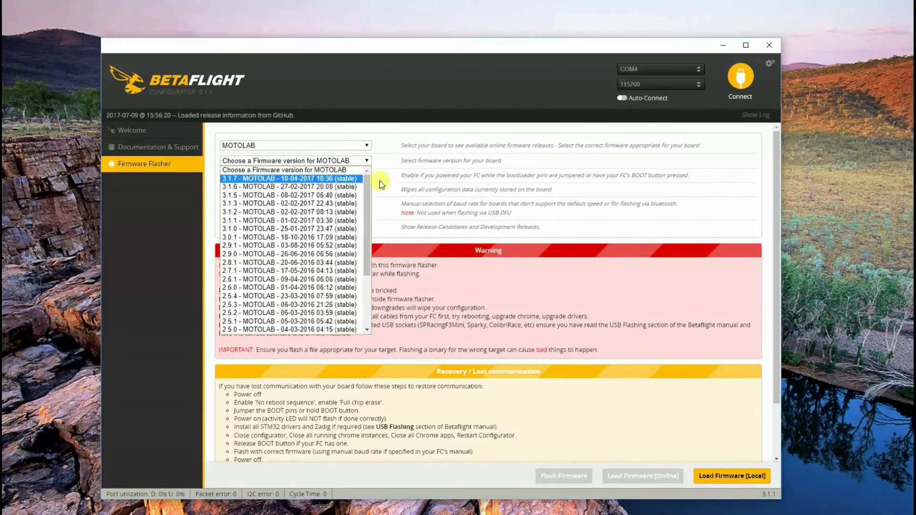
left_click(680, 251)
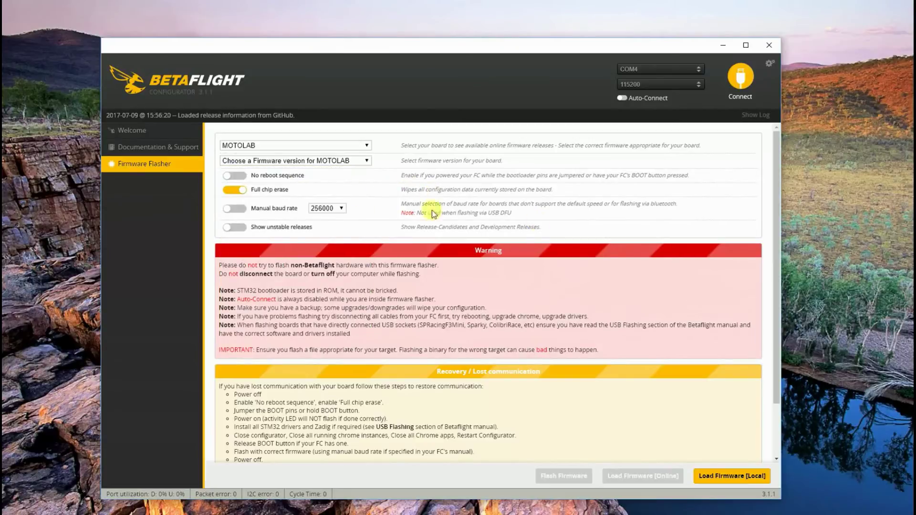
left_click(322, 144)
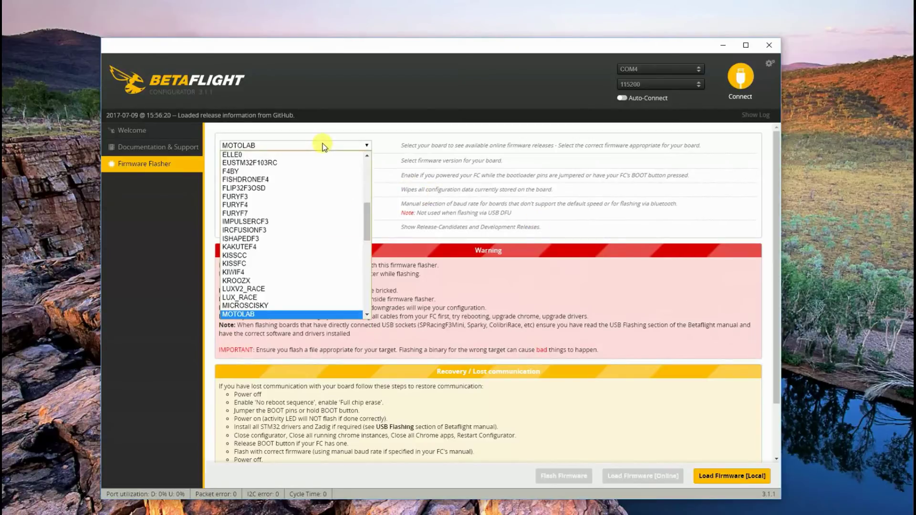
mouse_move(366, 212)
left_mouse_down()
mouse_move(368, 224)
mouse_move(371, 203)
left_mouse_up()
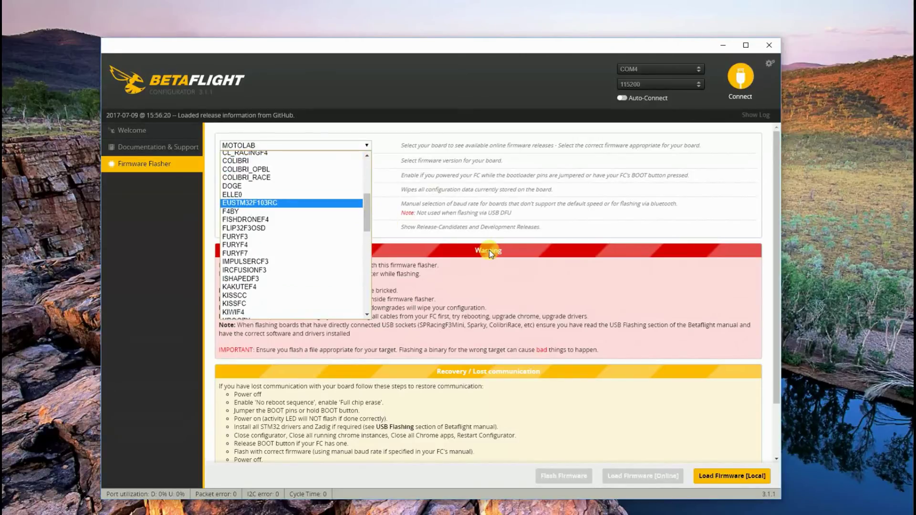
left_click(176, 282)
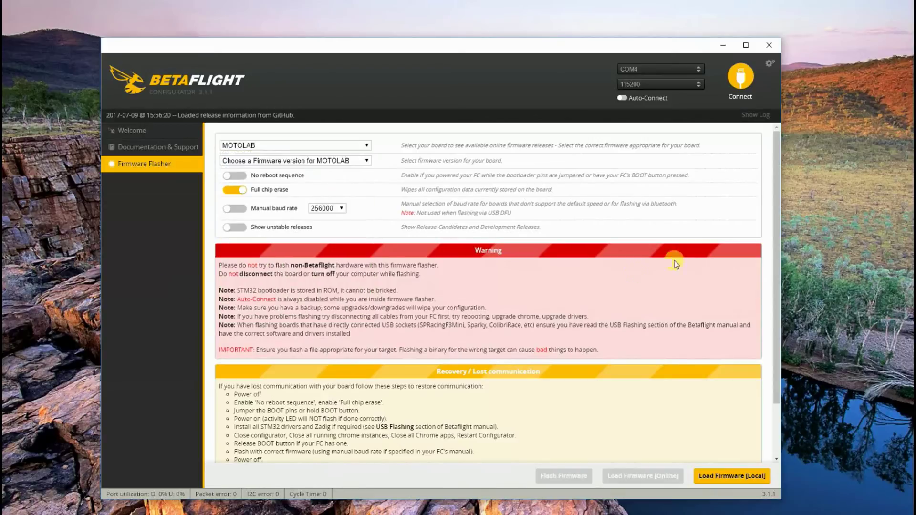
Reconnect to the flight controller and review the whole PID Tuning page, including rates preview and TPA.
left_click(740, 86)
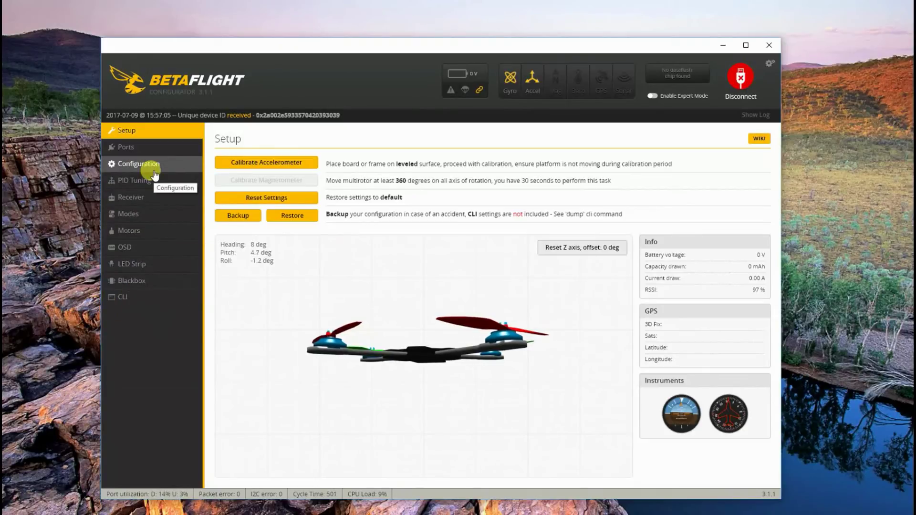
left_click(135, 180)
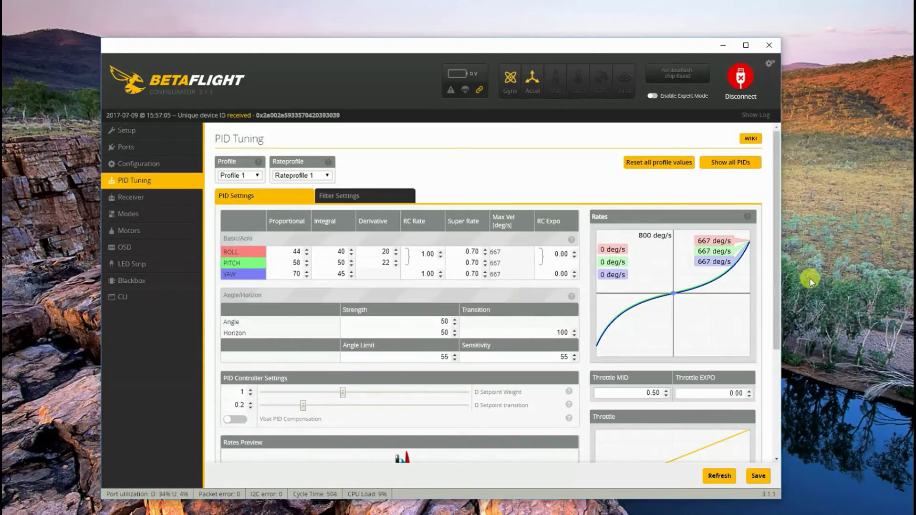
left_click_drag(776, 199, 783, 311)
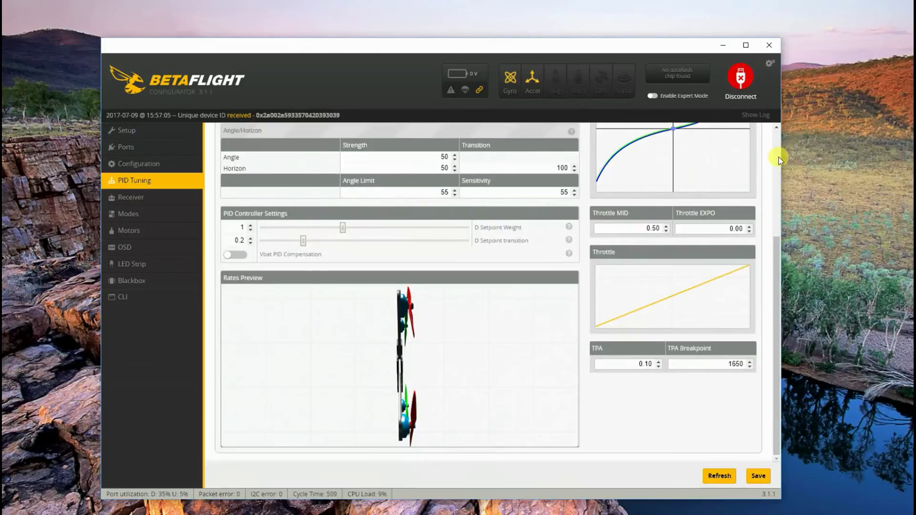
left_click(774, 145)
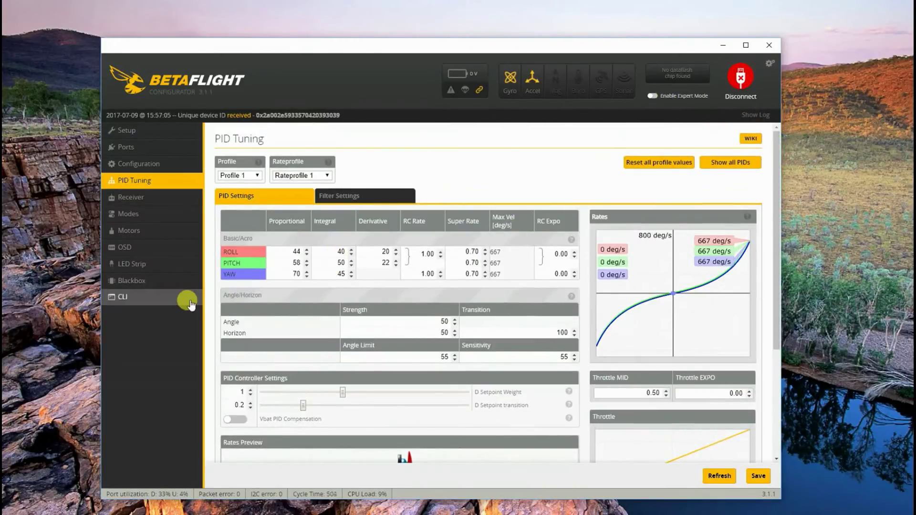
Review the Configuration page from the mixer and ESC/motor features down to the Other Features and Misc sections.
left_click(128, 163)
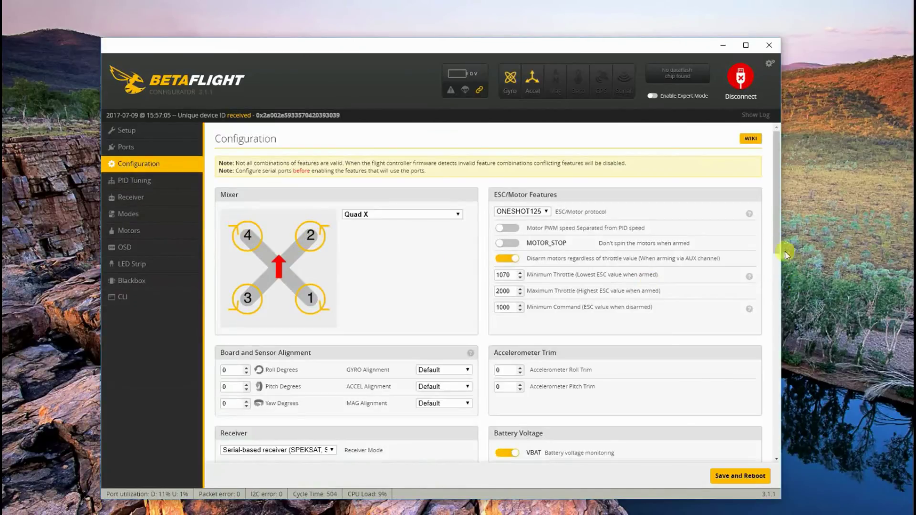
left_click_drag(777, 158, 781, 198)
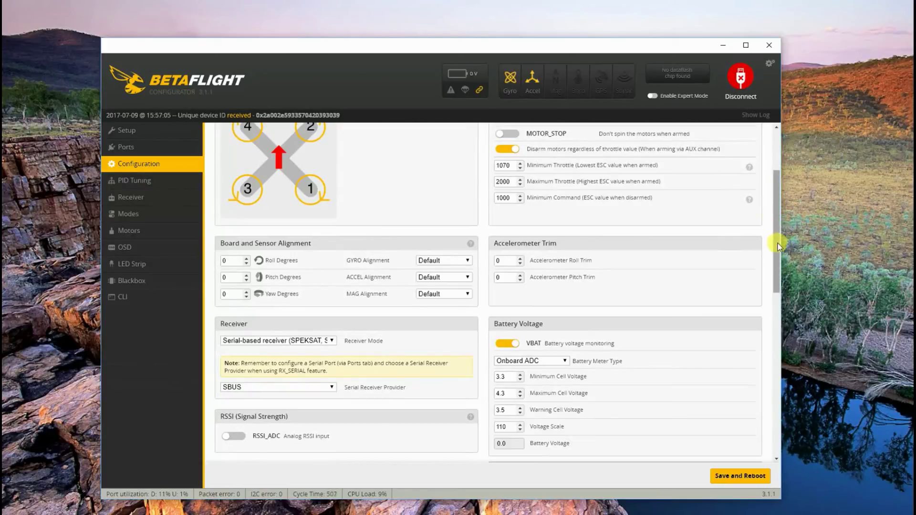
left_click(776, 328)
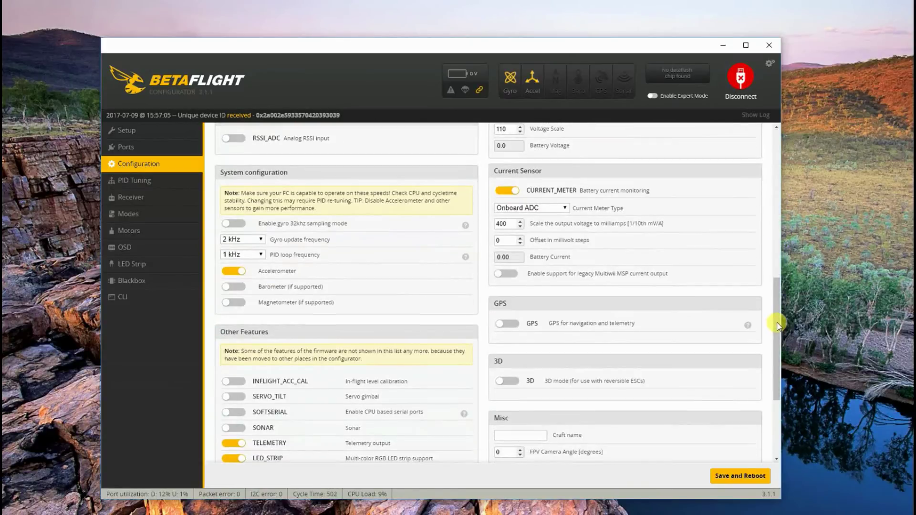
left_click(774, 436)
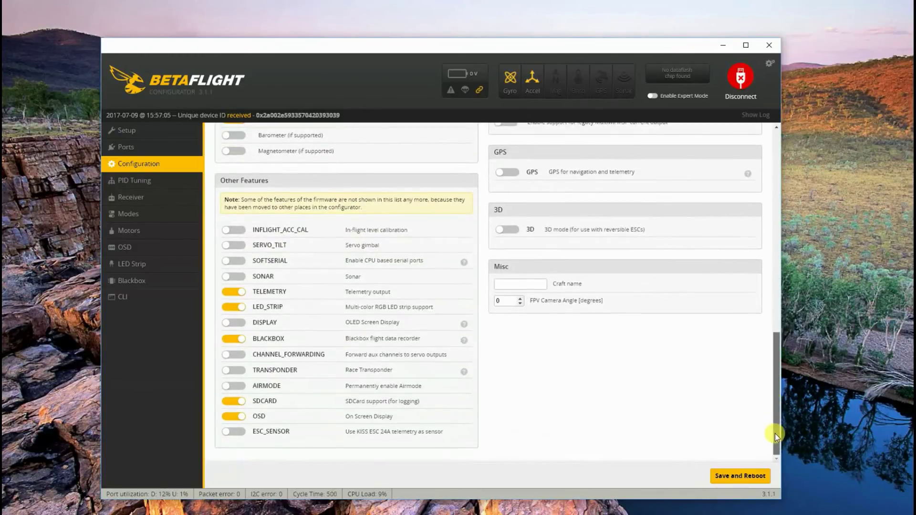
mouse_move(775, 436)
left_mouse_down()
mouse_move(774, 394)
mouse_move(767, 440)
left_mouse_up()
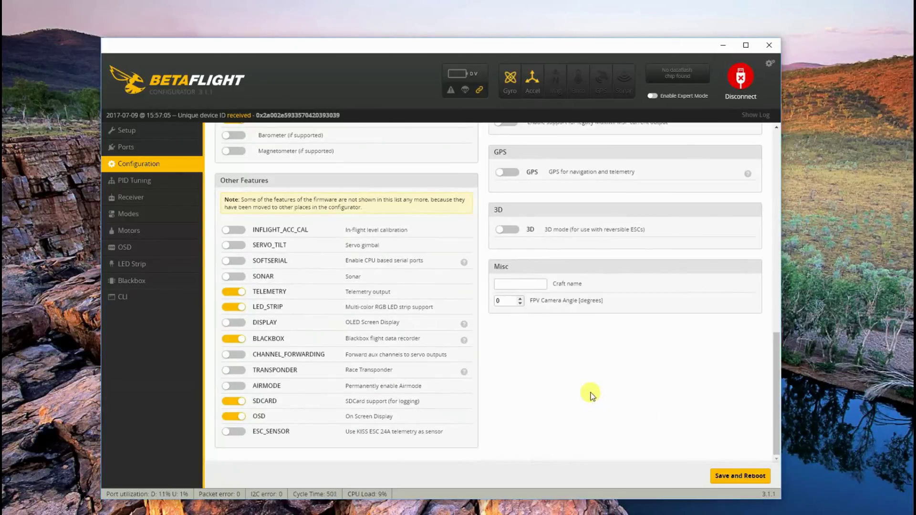
Look back through the battery, receiver and motor settings and inspect the available ESC/Motor protocol options, then close the list.
scroll(605, 397, "up", 1)
scroll(644, 401, "up", 5)
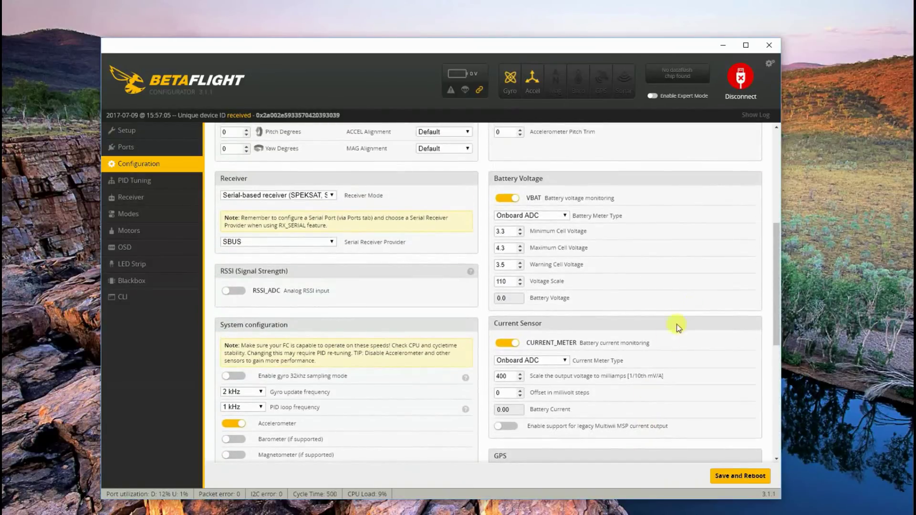
scroll(689, 343, "up", 3)
scroll(688, 343, "up", 2)
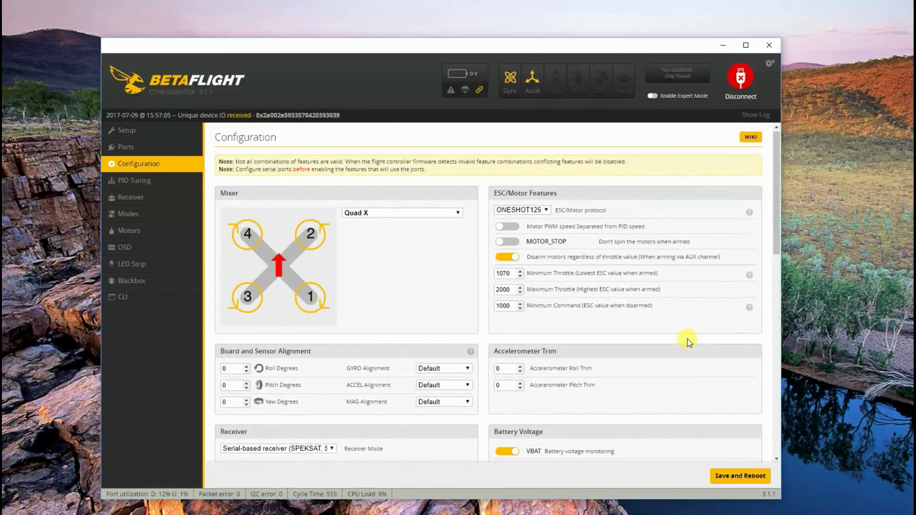
scroll(688, 343, "up", 1)
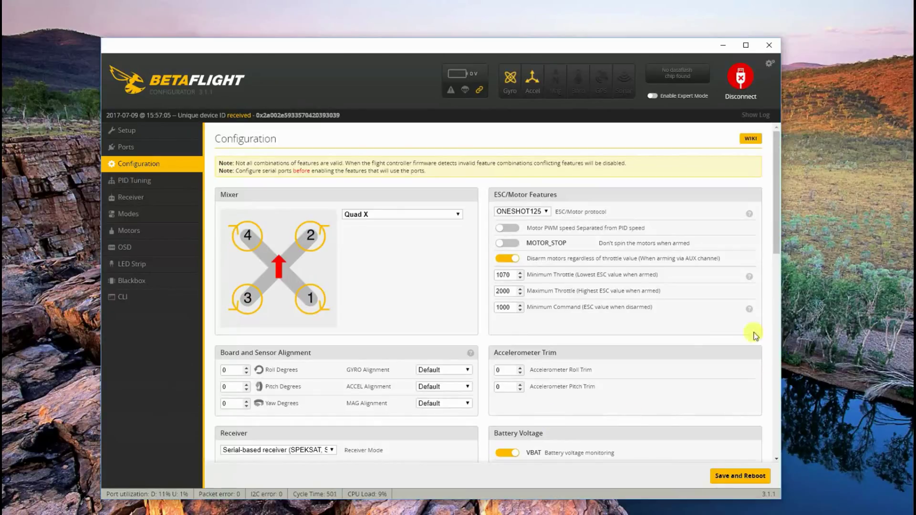
left_click(524, 213)
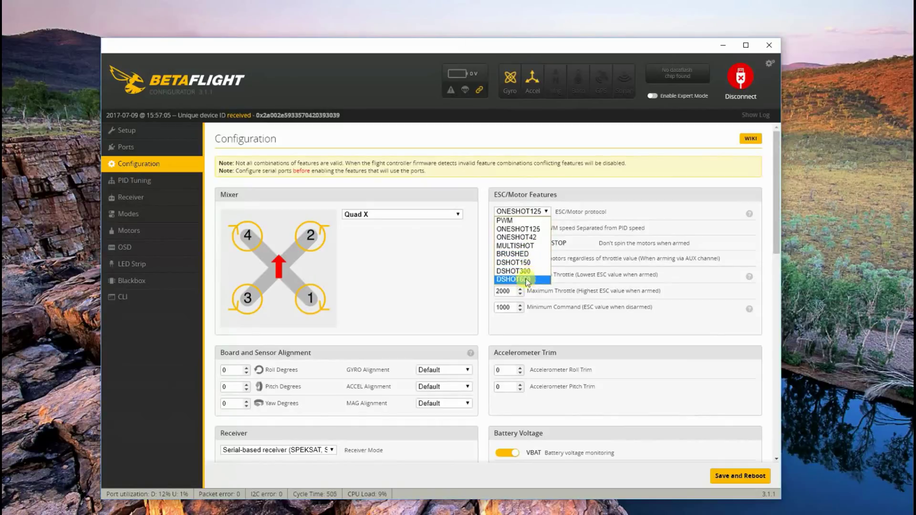
left_click(194, 370)
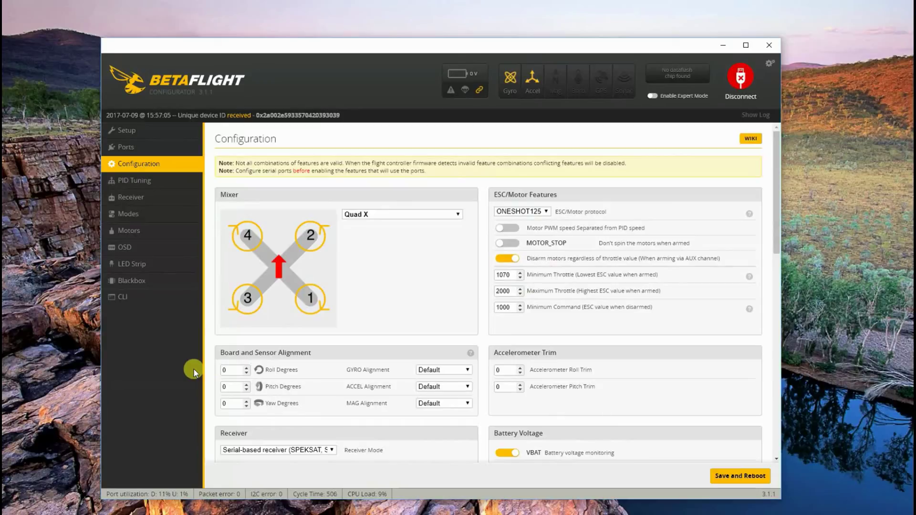